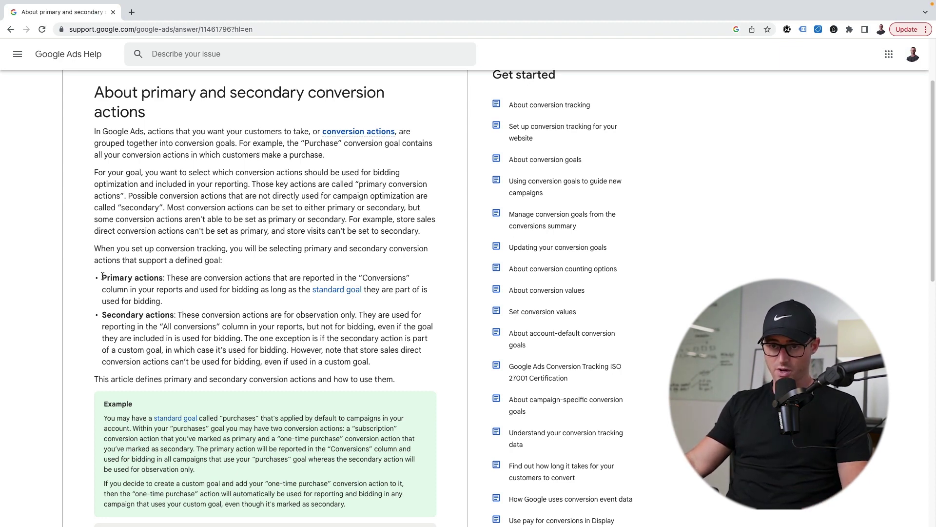
# Highlight the Primary actions definition: where primary actions are reported and that they drive bidding
pyautogui.moveTo(218, 250); pyautogui.dragTo(543, 242)
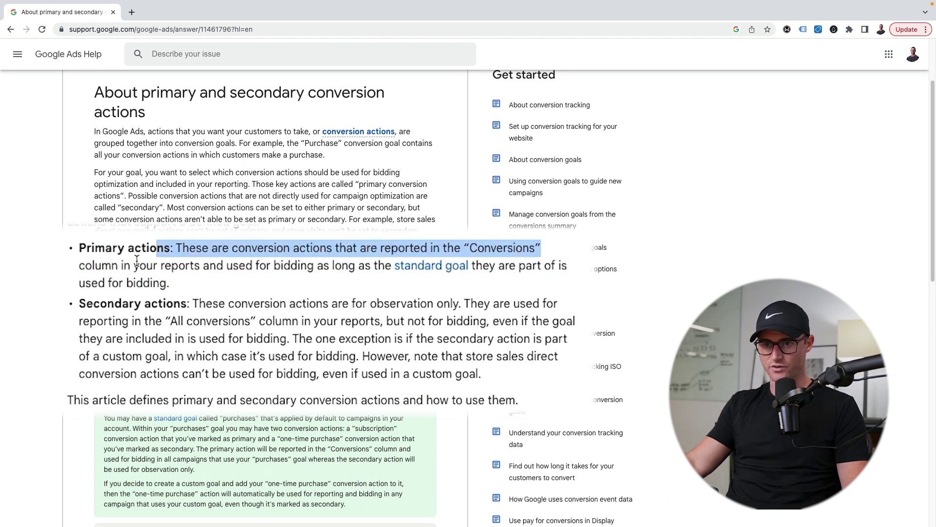
pyautogui.moveTo(79, 264); pyautogui.dragTo(153, 266)
pyautogui.click(230, 285)
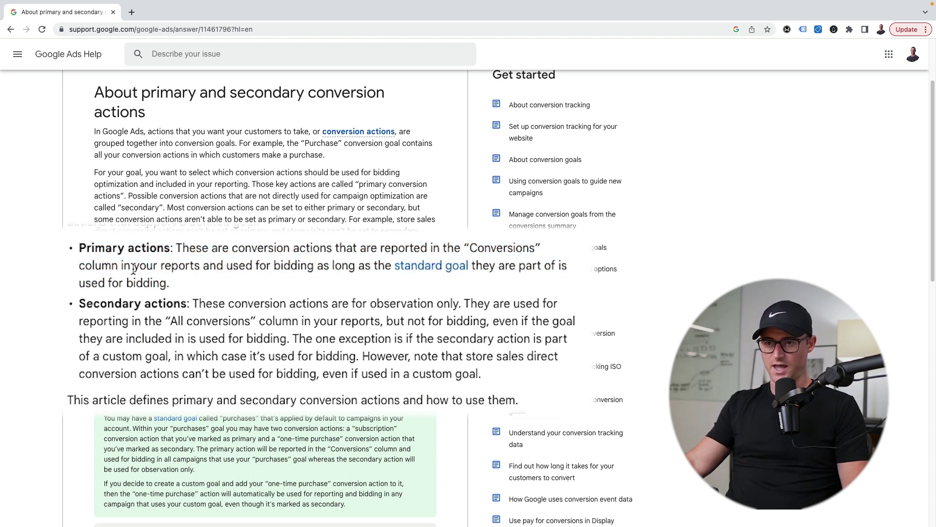
pyautogui.moveTo(167, 263); pyautogui.dragTo(313, 268)
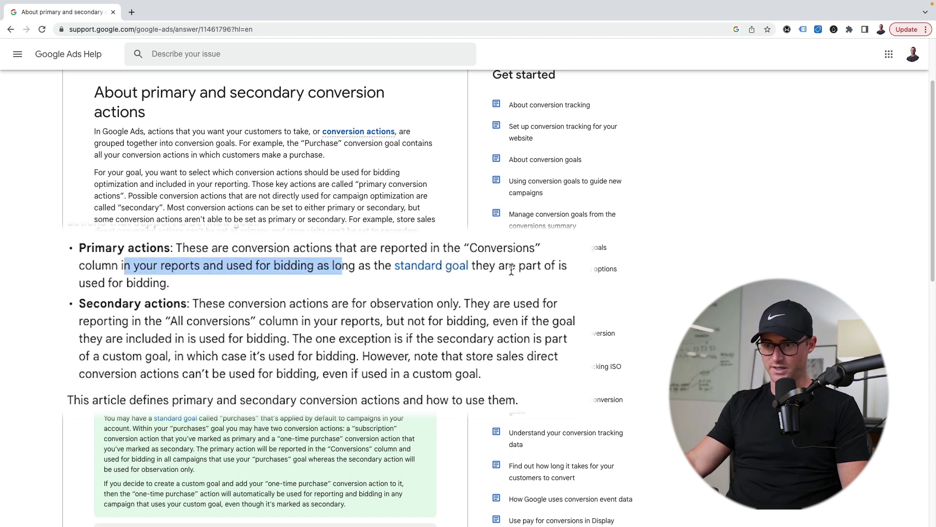
pyautogui.moveTo(170, 284); pyautogui.dragTo(85, 246)
# Highlight that Secondary actions are observation-only, where they're reported, and that they aren't used for bidding
pyautogui.scroll(-2, 186, 207)
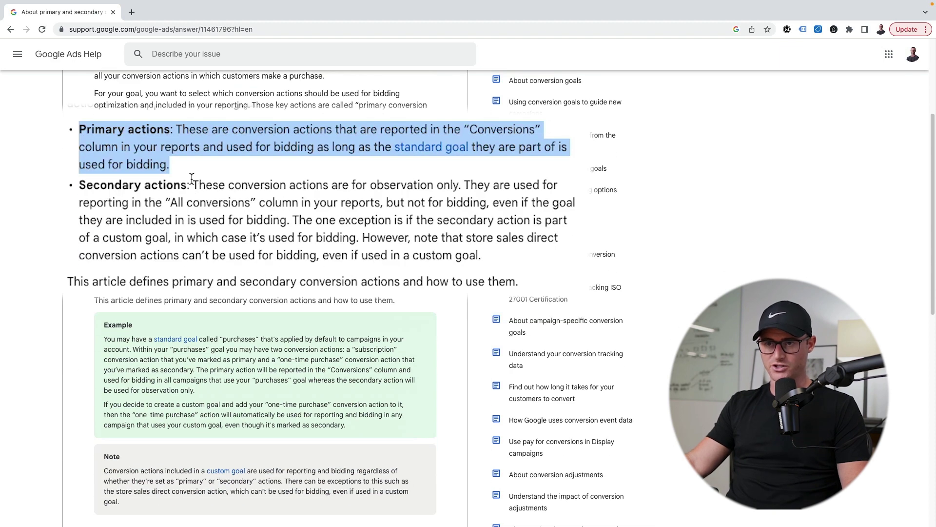
pyautogui.moveTo(188, 179); pyautogui.dragTo(492, 182)
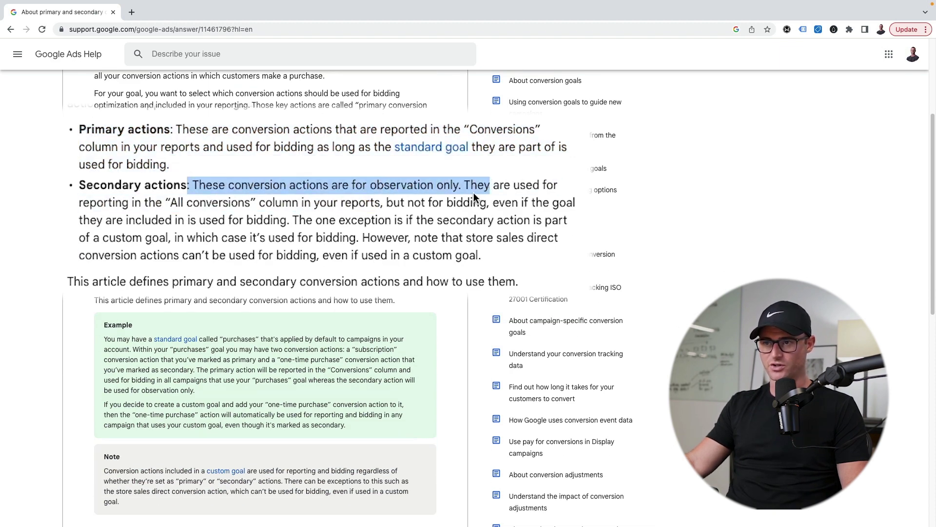
pyautogui.moveTo(80, 204); pyautogui.dragTo(476, 207)
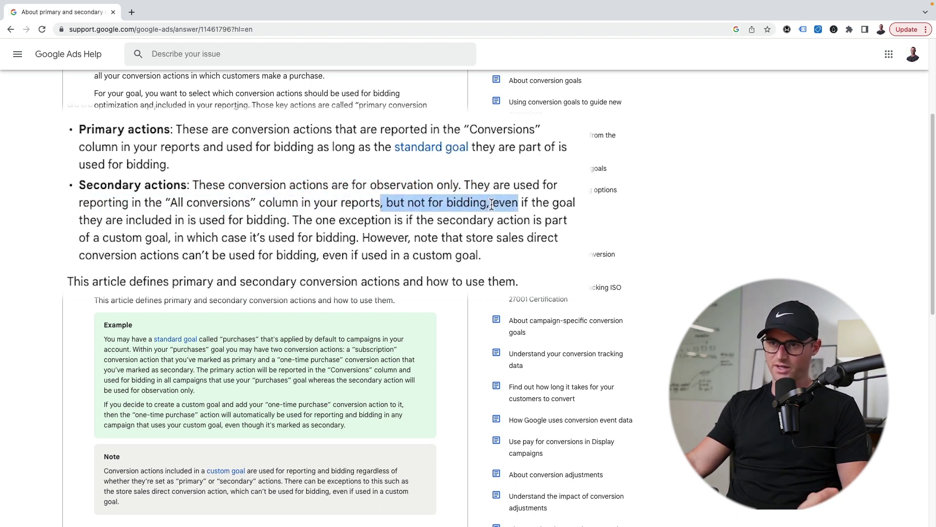
pyautogui.moveTo(387, 201); pyautogui.dragTo(483, 204)
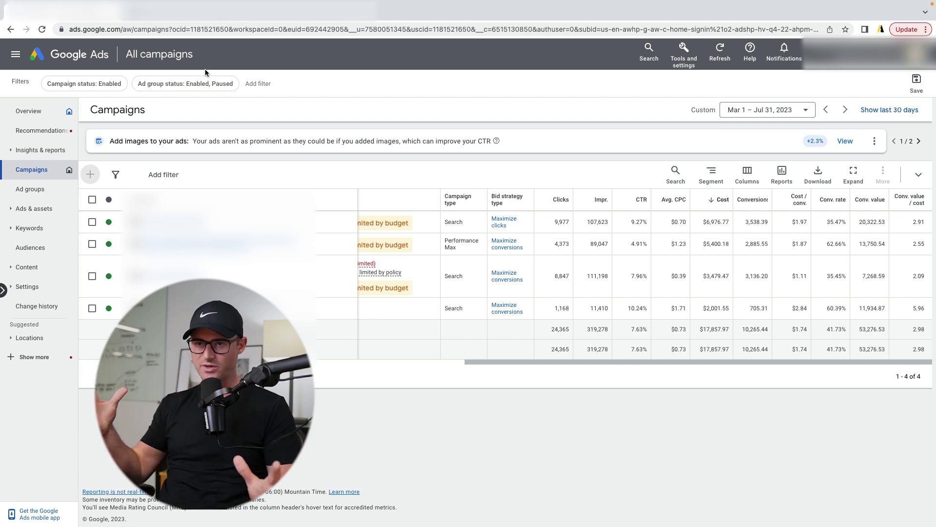
# Open the Conversions Summary page from Tools and settings under Measurement
pyautogui.click(684, 54)
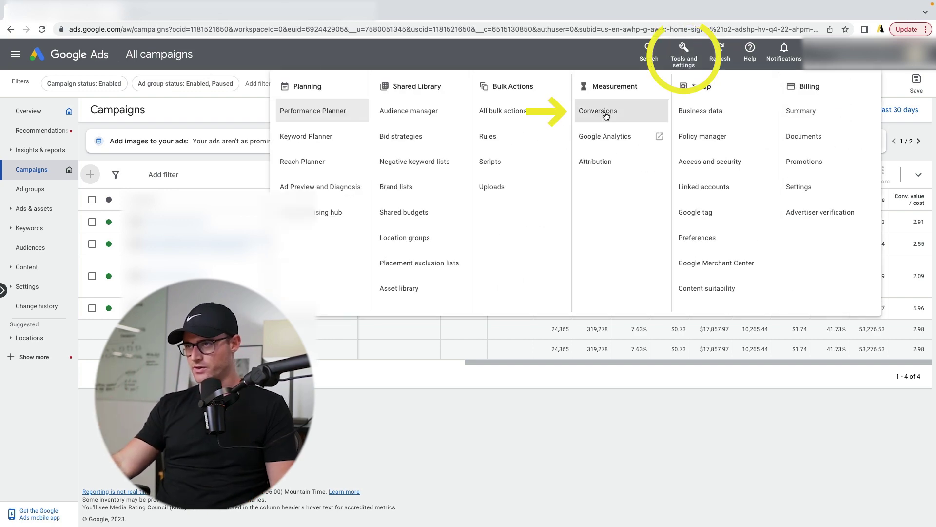
pyautogui.click(604, 167)
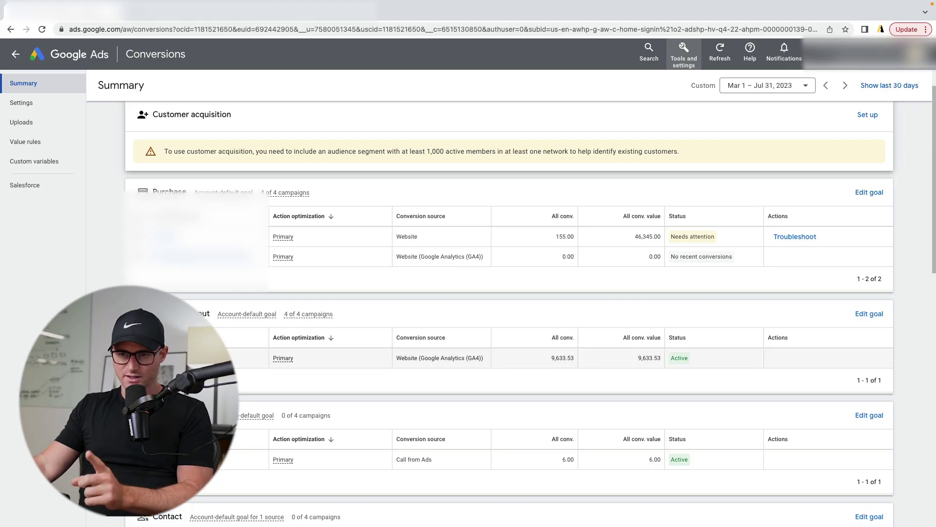
pyautogui.scroll(-2, 298, 363)
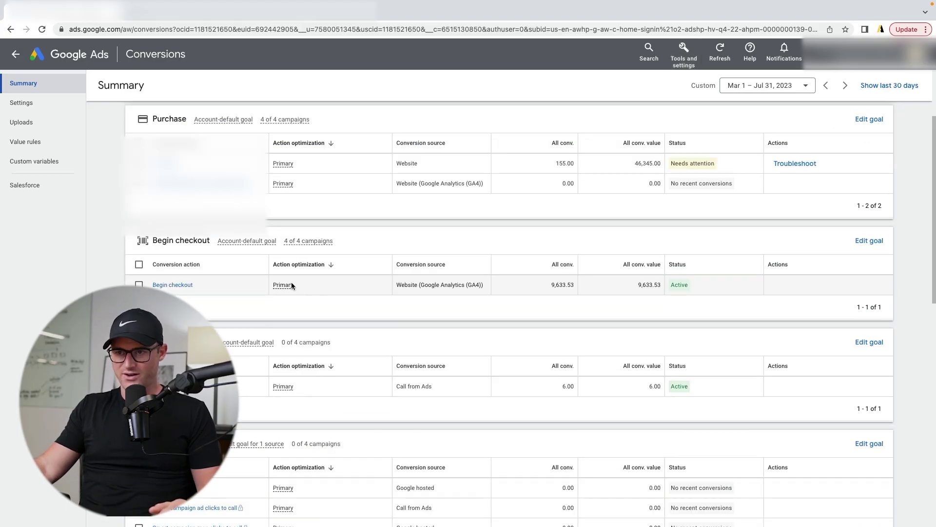
pyautogui.doubleClick(283, 285)
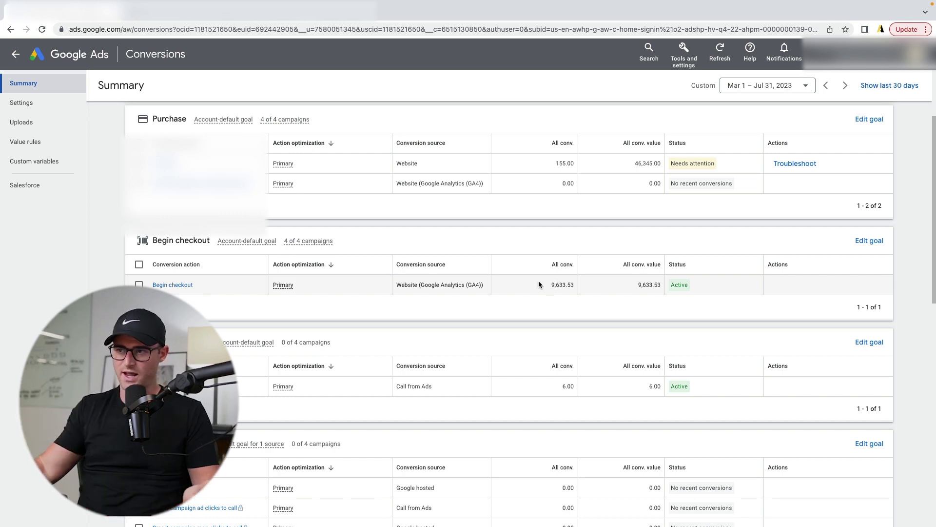
pyautogui.doubleClick(562, 284)
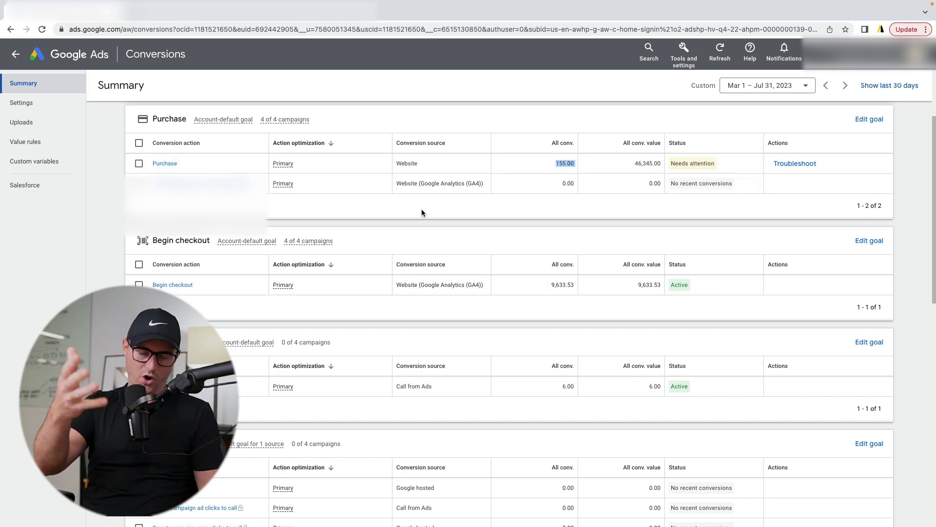
# Point out Phone call lead's 6.00 conversions, then return to the All campaigns table
pyautogui.scroll(-2, 421, 213)
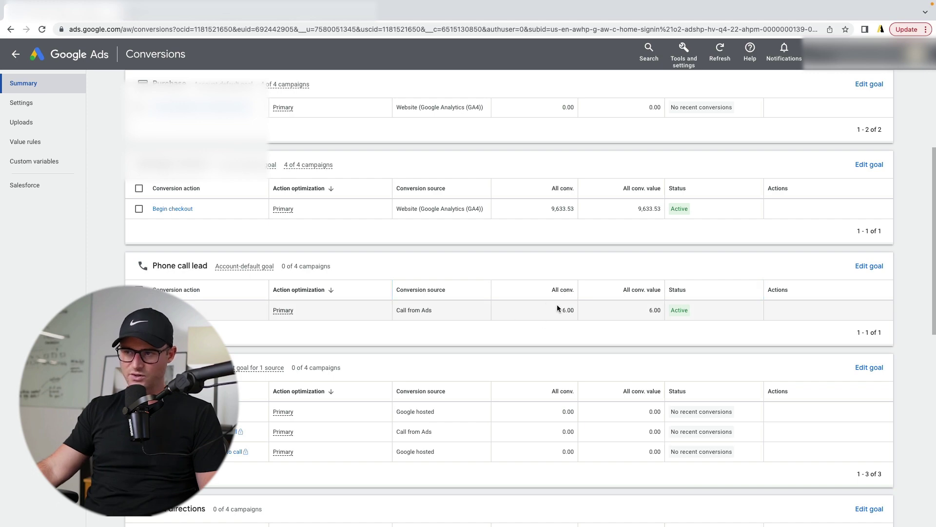
pyautogui.doubleClick(568, 310)
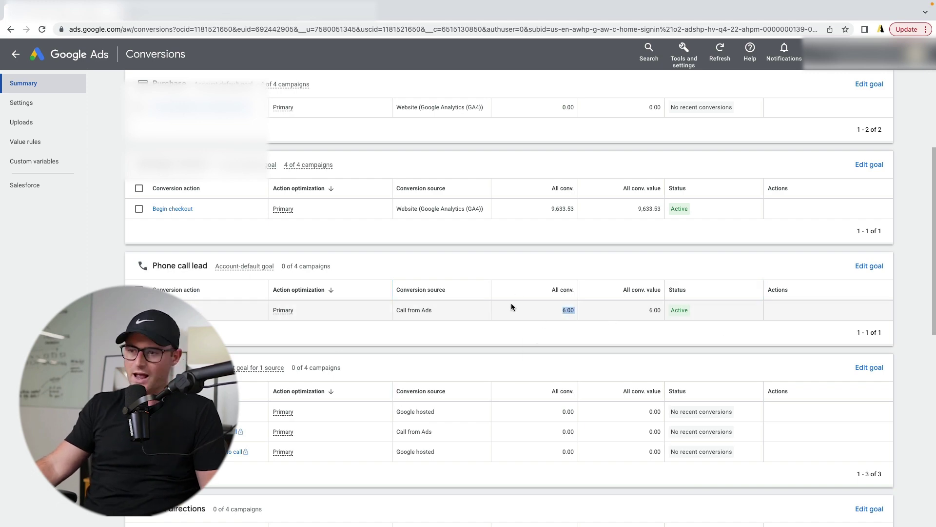
pyautogui.scroll(-8, 511, 302)
pyautogui.scroll(13, 484, 276)
pyautogui.click(5, 63)
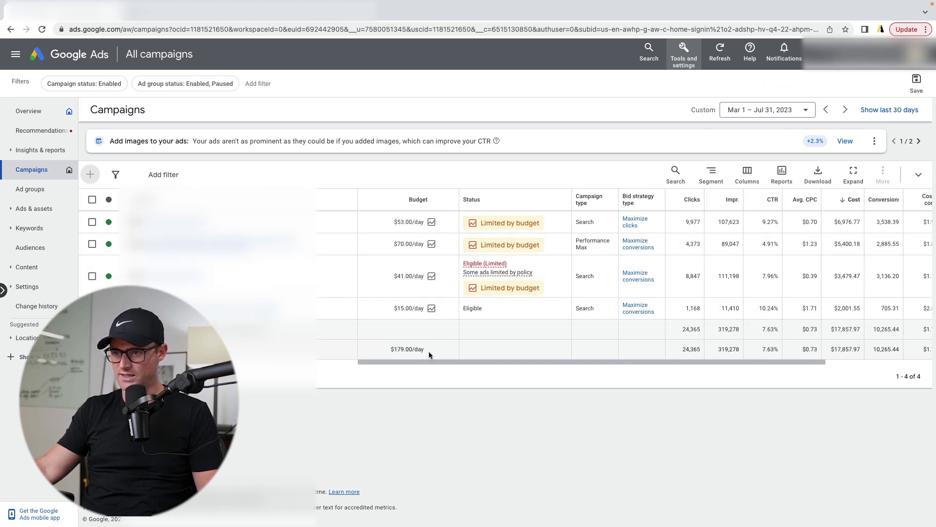
# Segment the campaigns table by Conversions > Conversion action
pyautogui.moveTo(424, 361); pyautogui.dragTo(725, 379)
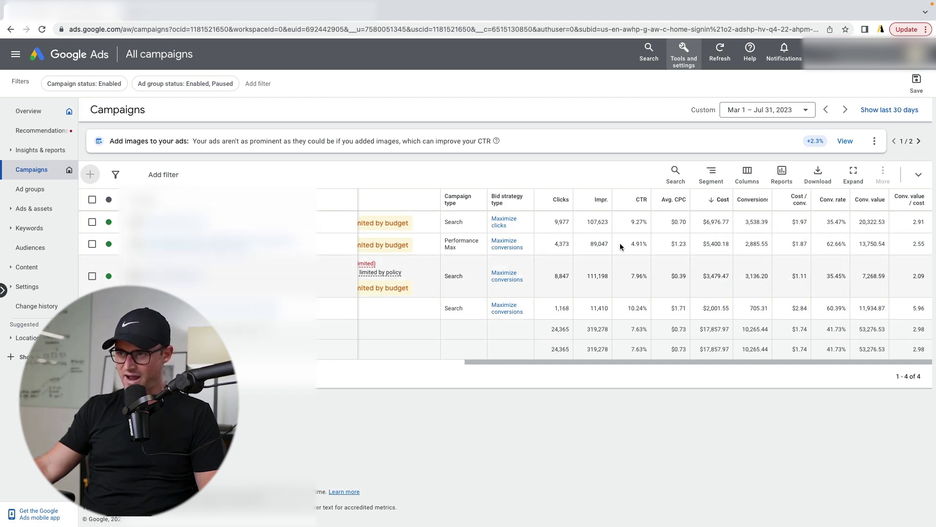
pyautogui.click(711, 175)
pyautogui.moveTo(681, 284)
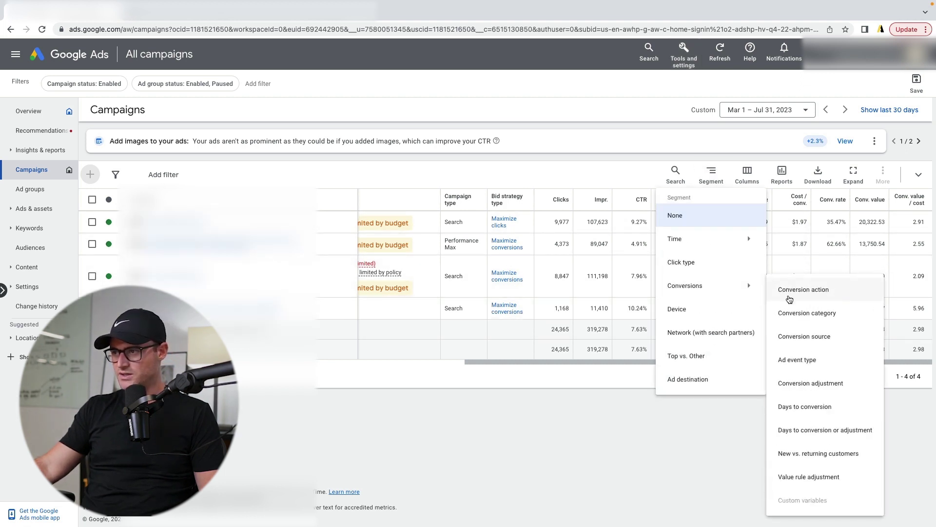
pyautogui.click(802, 288)
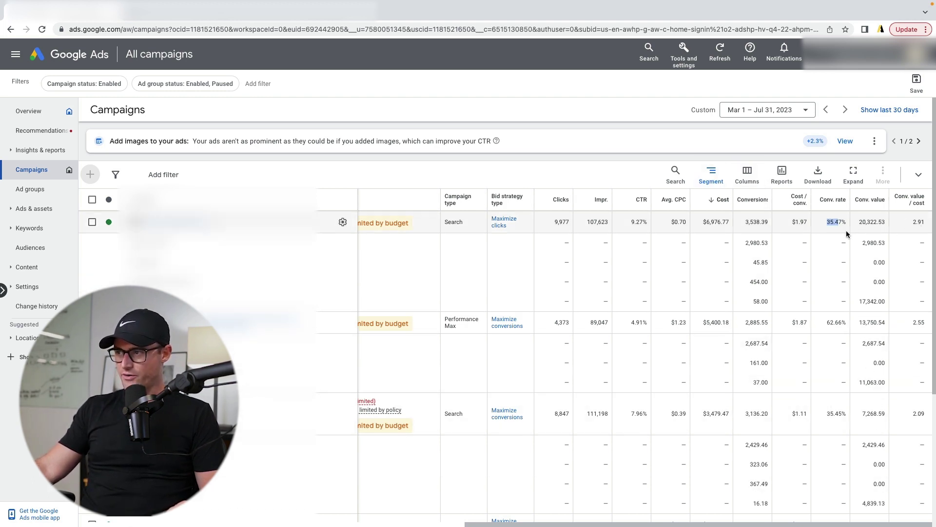
pyautogui.moveTo(828, 322); pyautogui.dragTo(847, 322)
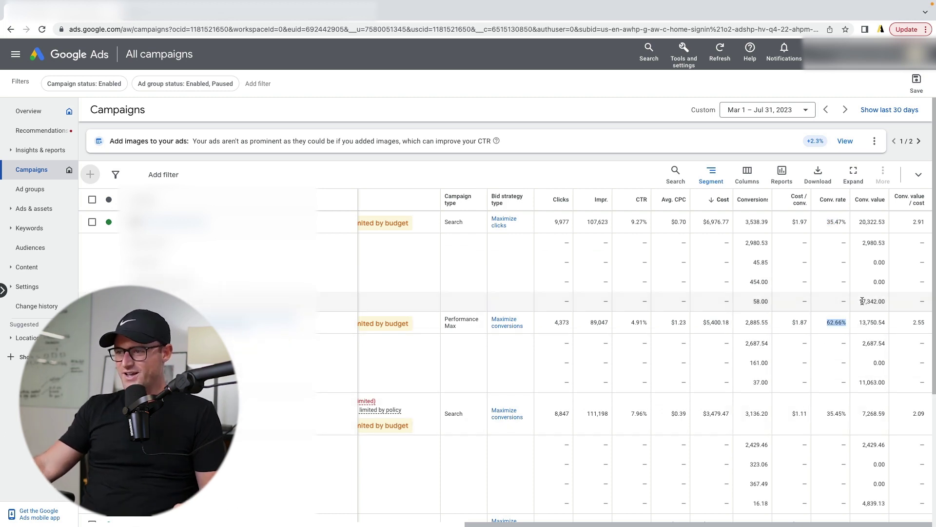
pyautogui.scroll(-1, 877, 373)
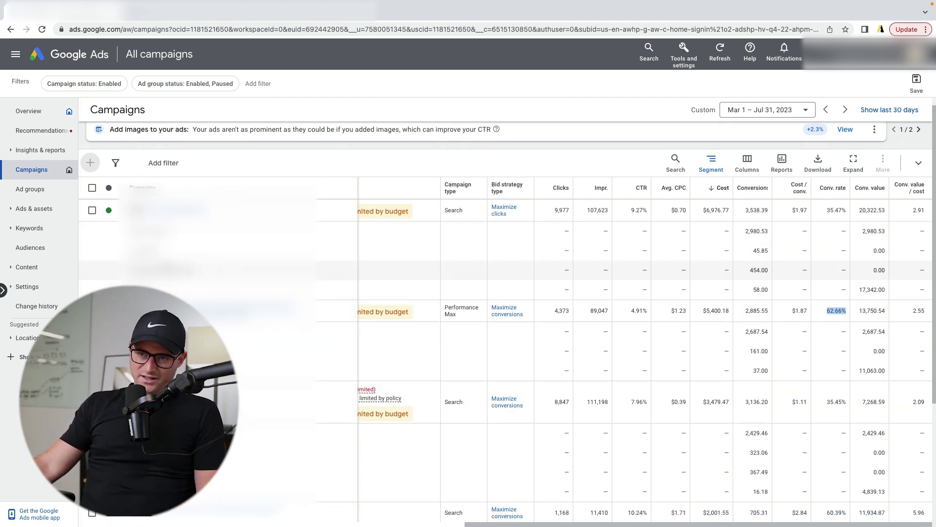
pyautogui.click(161, 270)
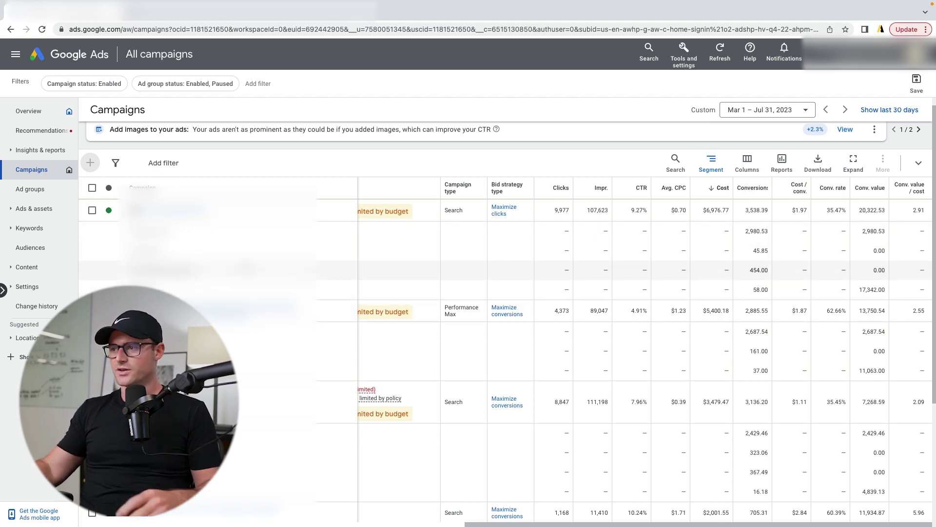
pyautogui.doubleClick(750, 231)
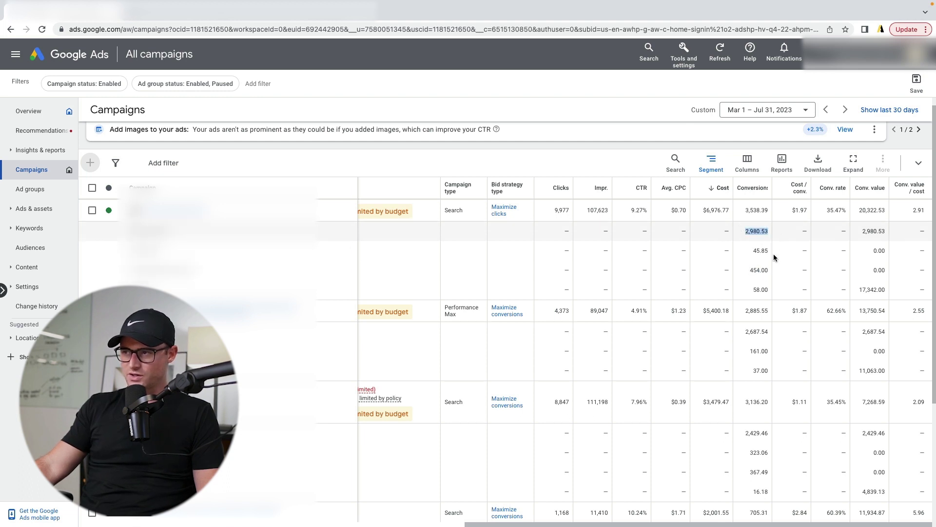
pyautogui.click(745, 281)
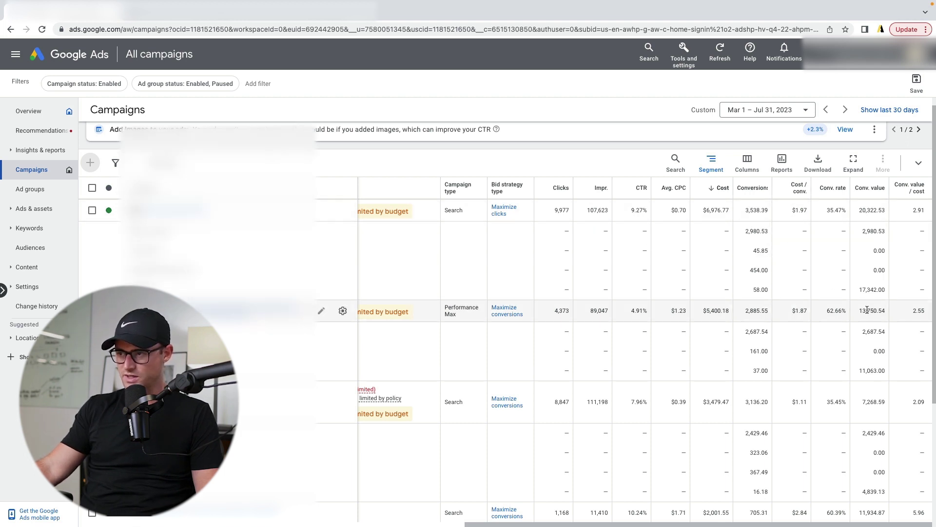
# Scroll down and highlight the 37.00 and 2,687.54 conversion-action rows
pyautogui.scroll(-3, 874, 355)
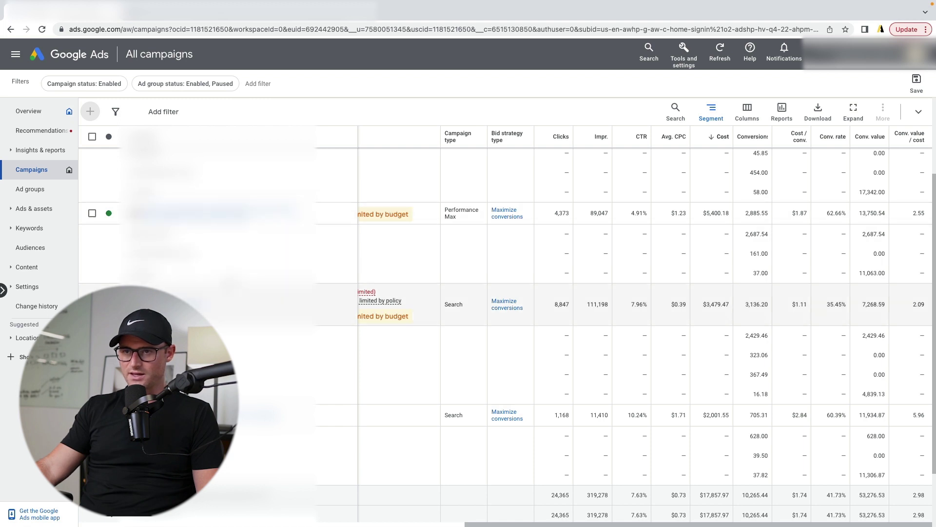
pyautogui.moveTo(123, 273); pyautogui.dragTo(774, 272)
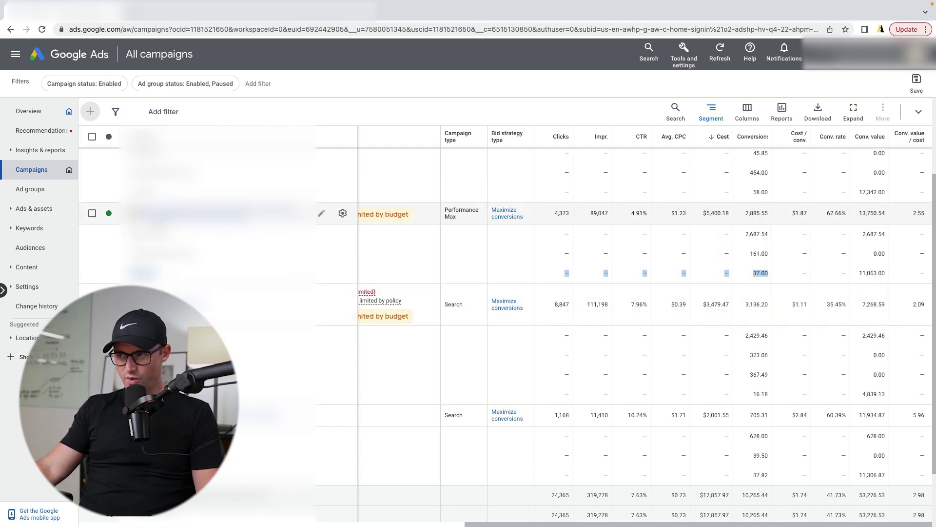
pyautogui.moveTo(769, 234); pyautogui.dragTo(142, 234)
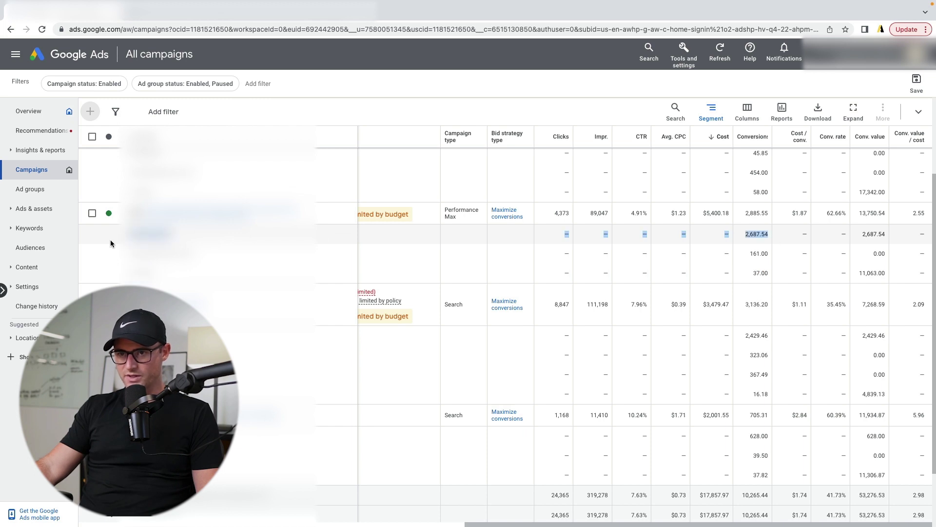
pyautogui.click(146, 253)
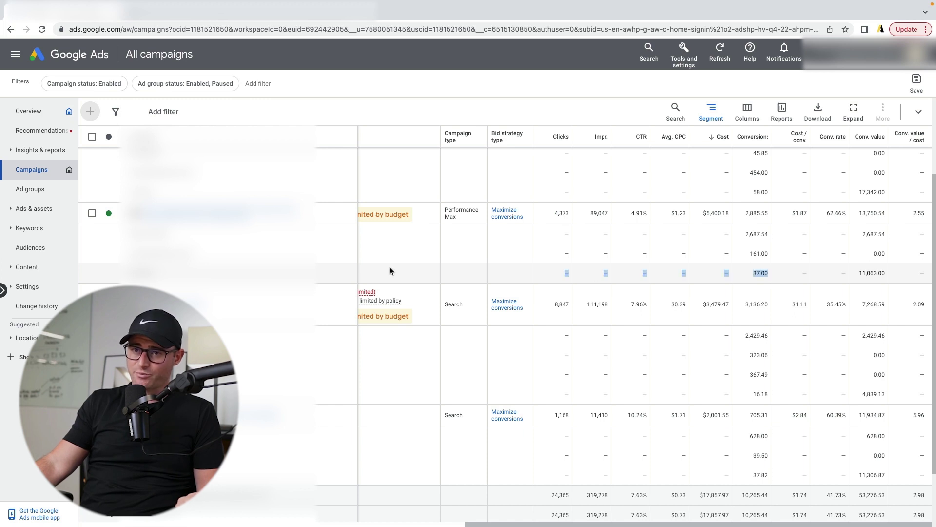
pyautogui.click(849, 277)
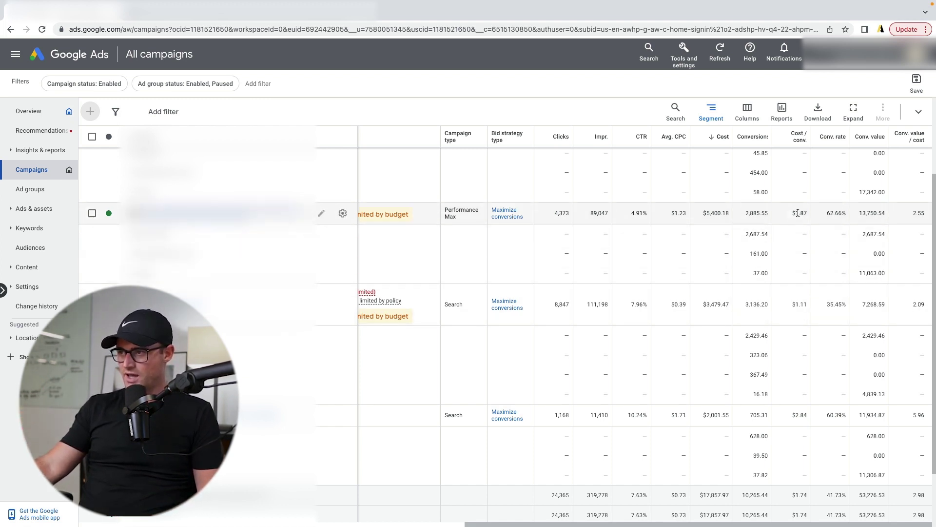
# Highlight Performance Max's 62.66 conversion rate, its clicks, and the 37.00 through 161.00 rows
pyautogui.doubleClick(826, 213)
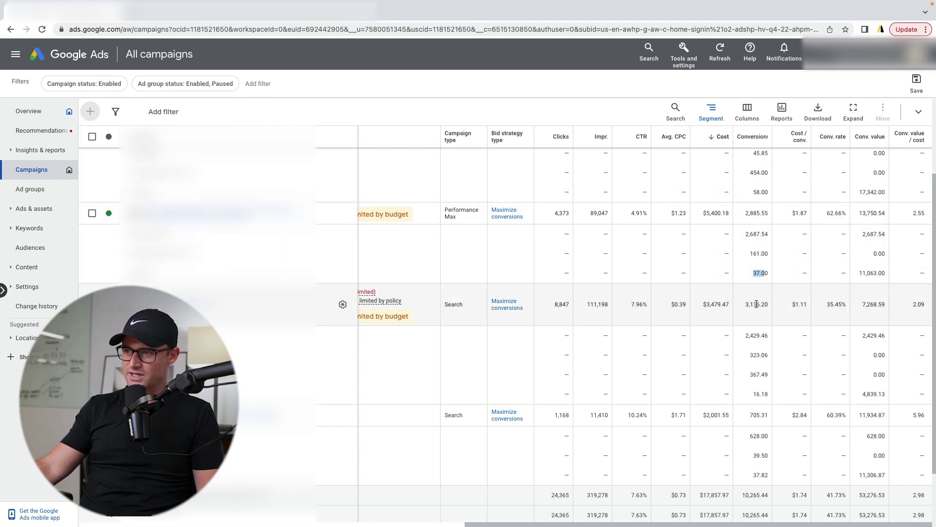
pyautogui.moveTo(554, 213); pyautogui.dragTo(564, 213)
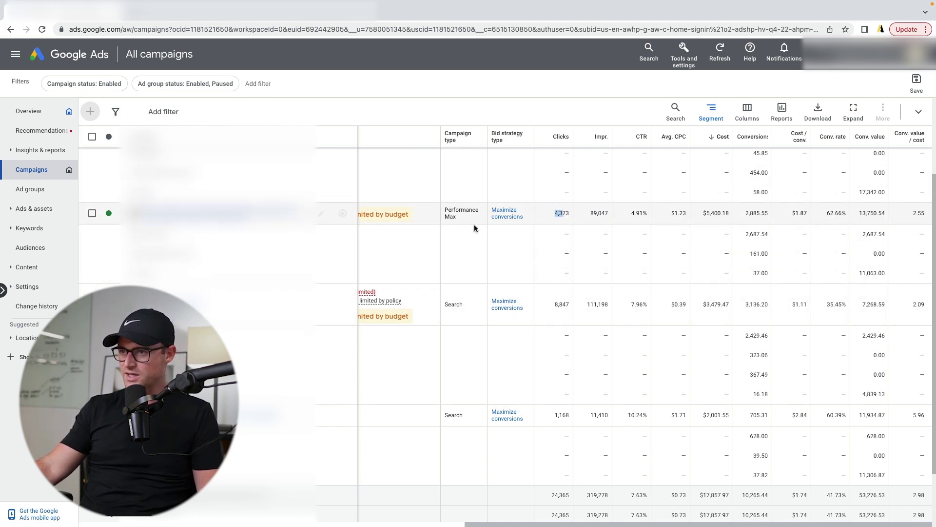
pyautogui.click(854, 276)
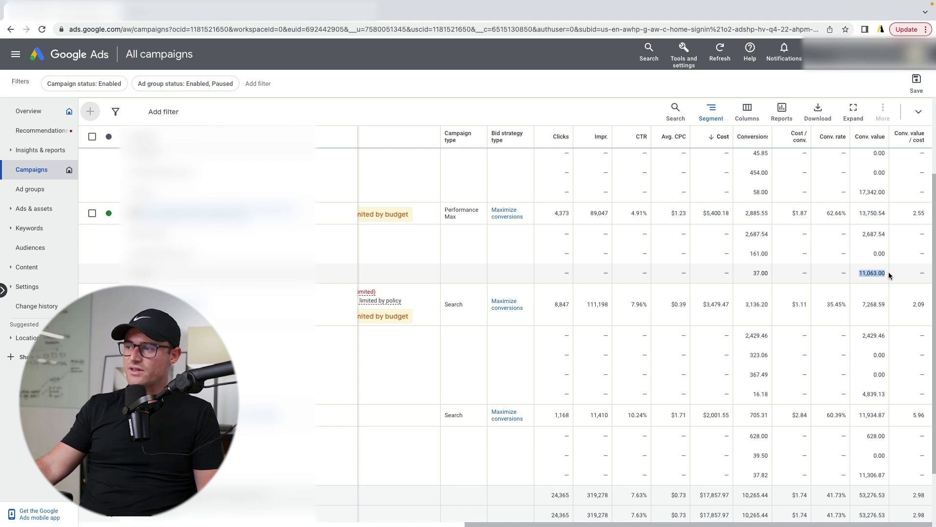
pyautogui.moveTo(888, 271); pyautogui.dragTo(396, 271)
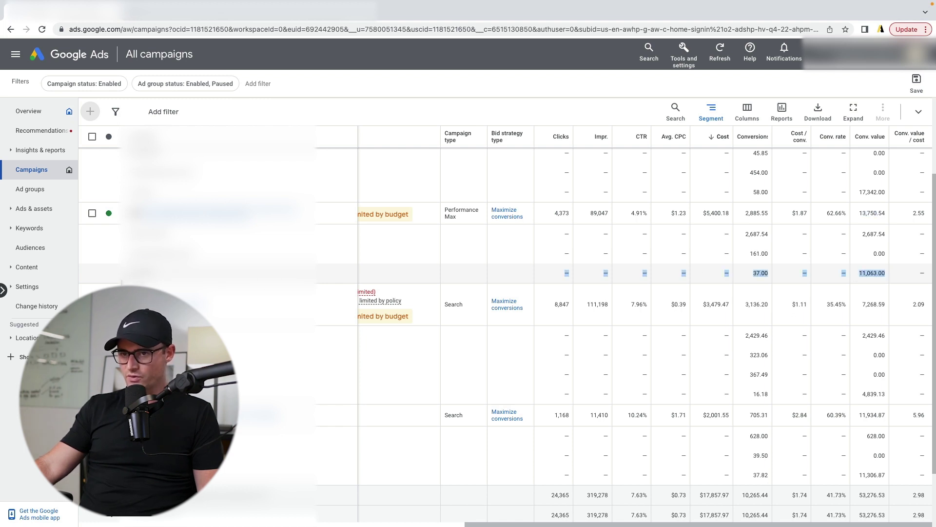
pyautogui.moveTo(119, 281); pyautogui.dragTo(919, 254)
pyautogui.doubleClick(717, 214)
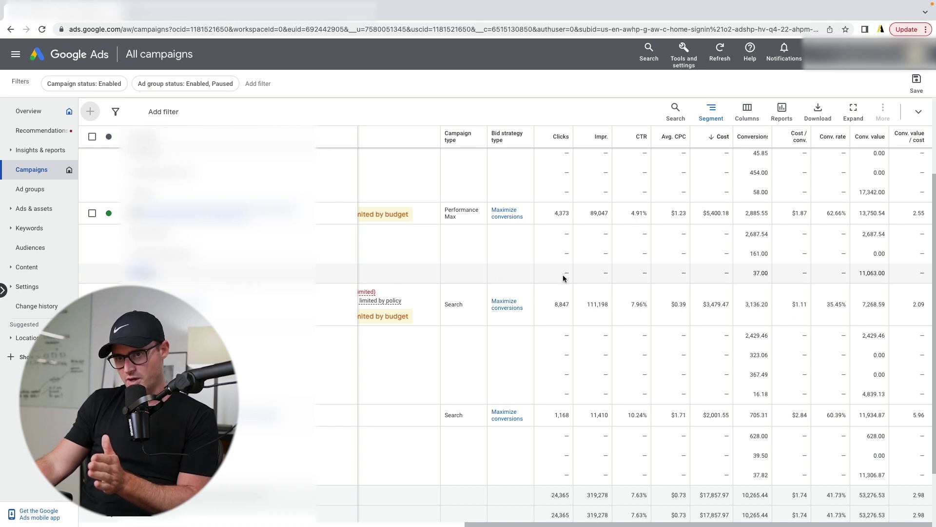
pyautogui.click(891, 276)
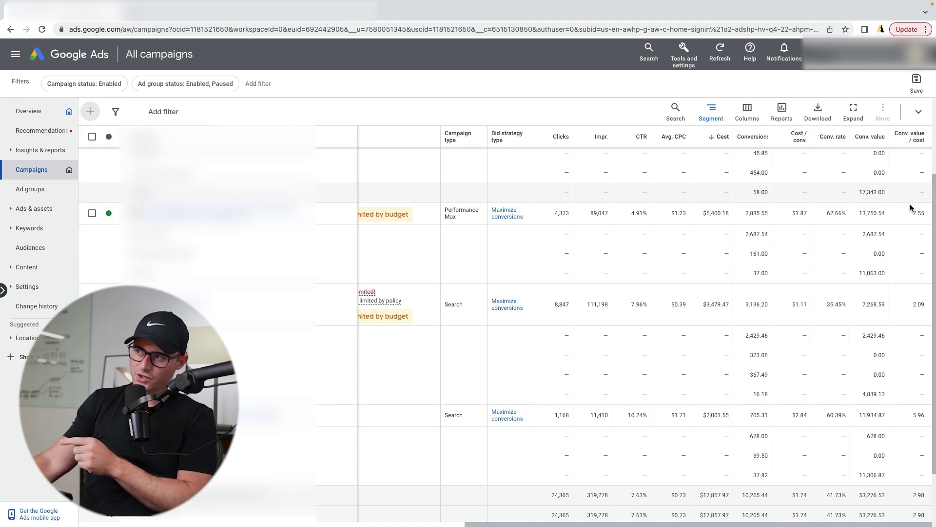
pyautogui.moveTo(912, 213); pyautogui.dragTo(930, 215)
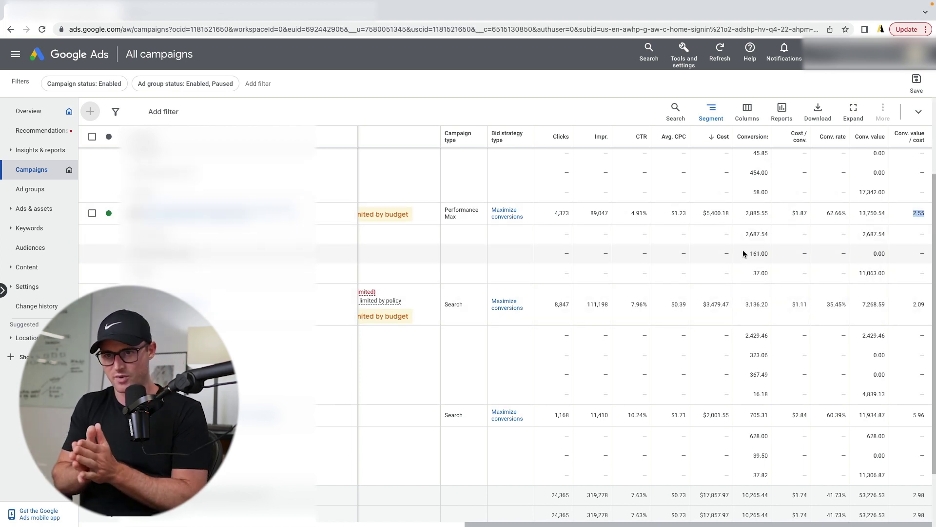